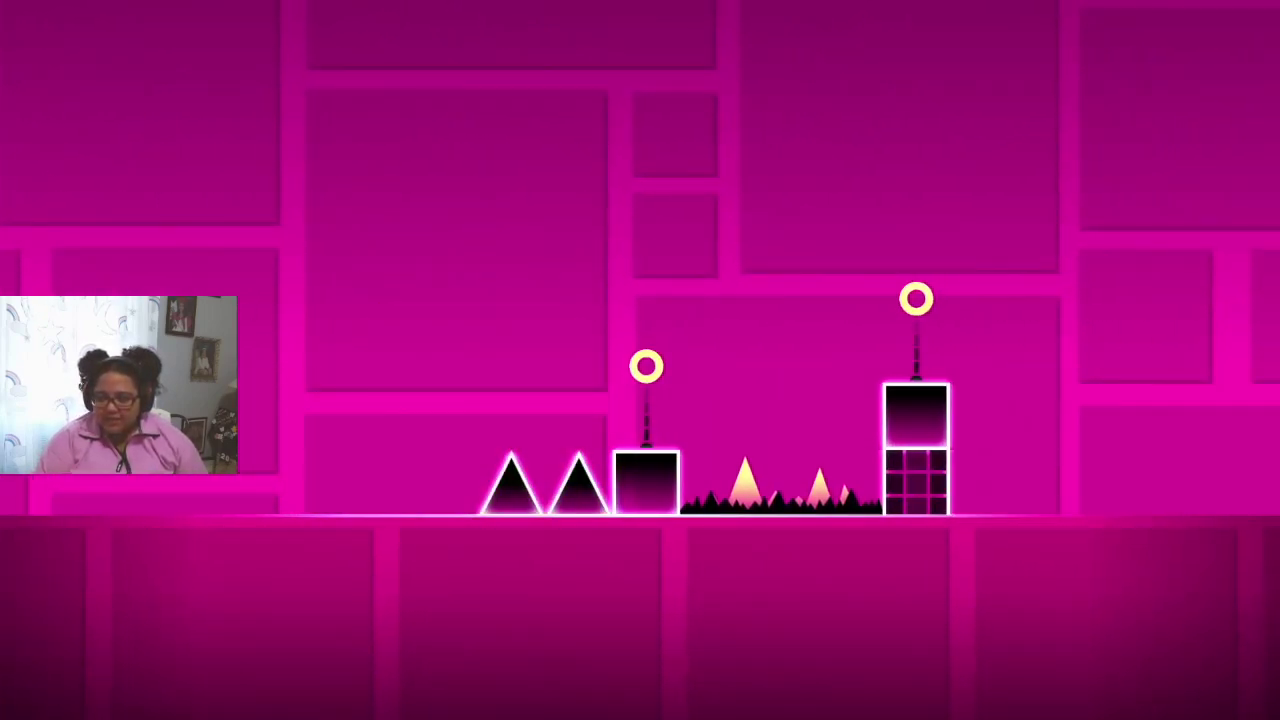
- Jump the cube over the first spike group on Attempt 68
{"action": "key", "text": "space"}
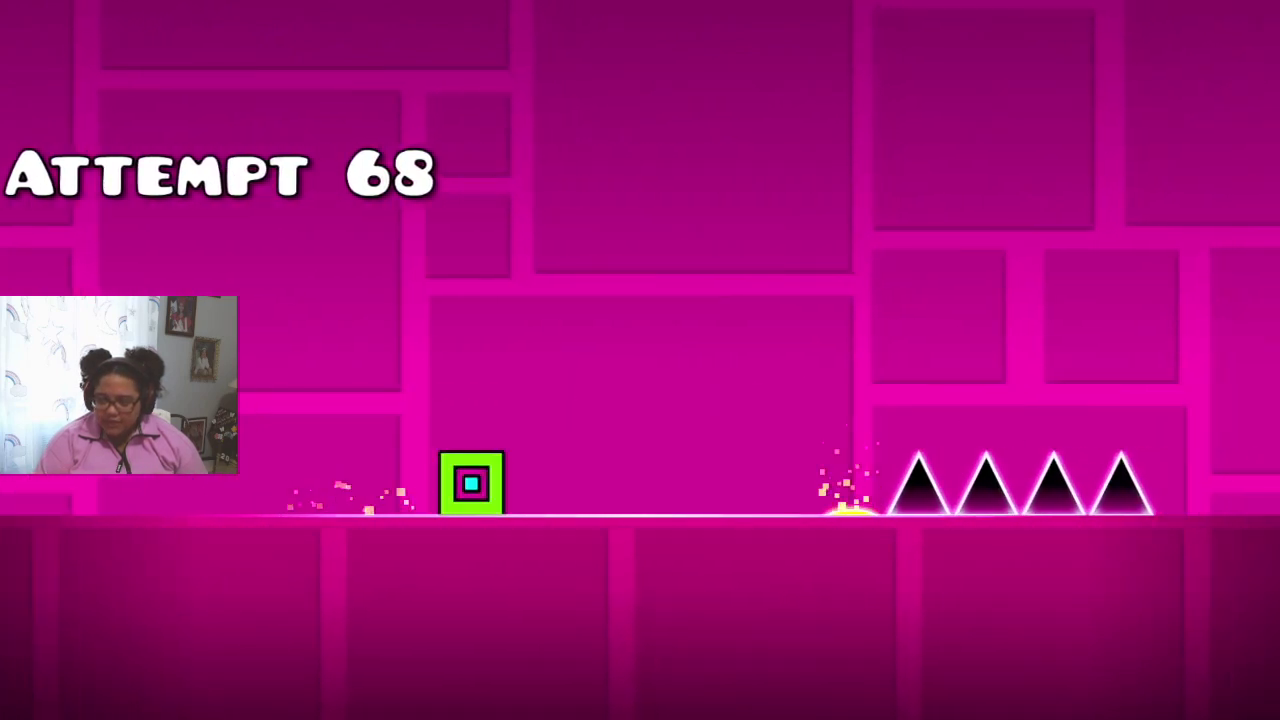
- Clear the four-spike group and spike pair, orb-bounce onto the pillar, and jump the long spike row
{"action": "key", "text": "space"}
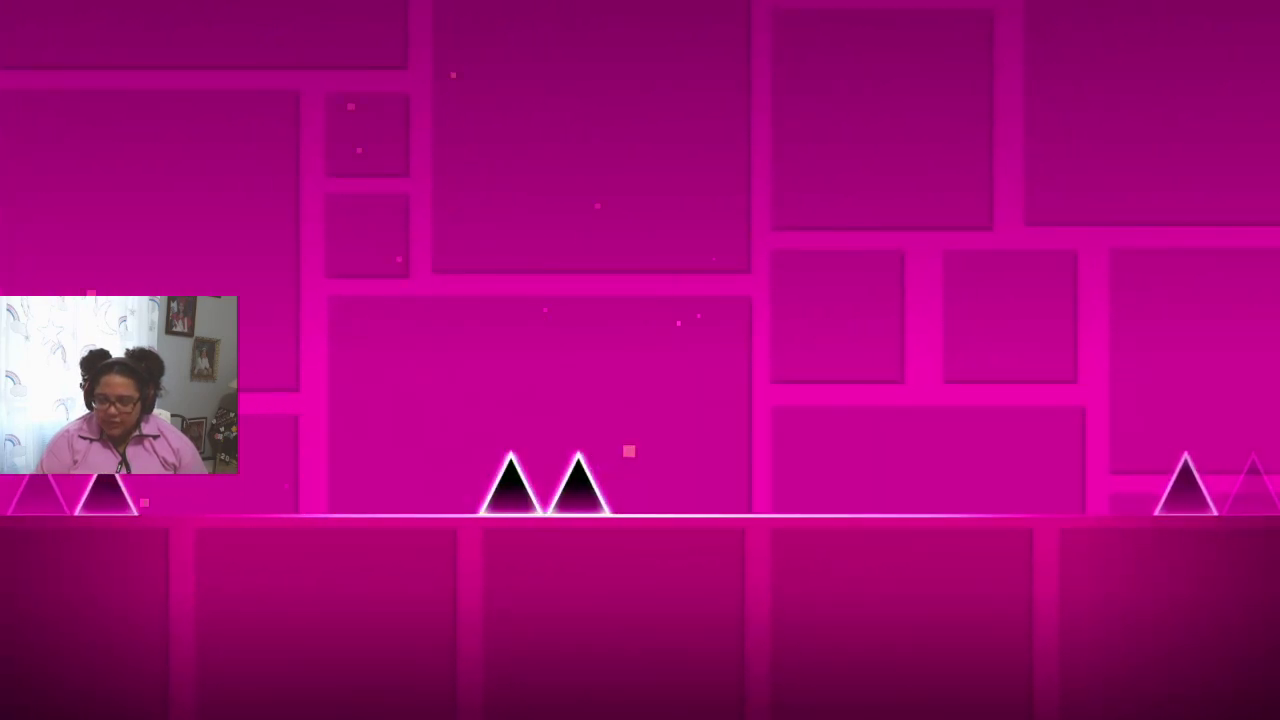
{"action": "key", "text": "space"}
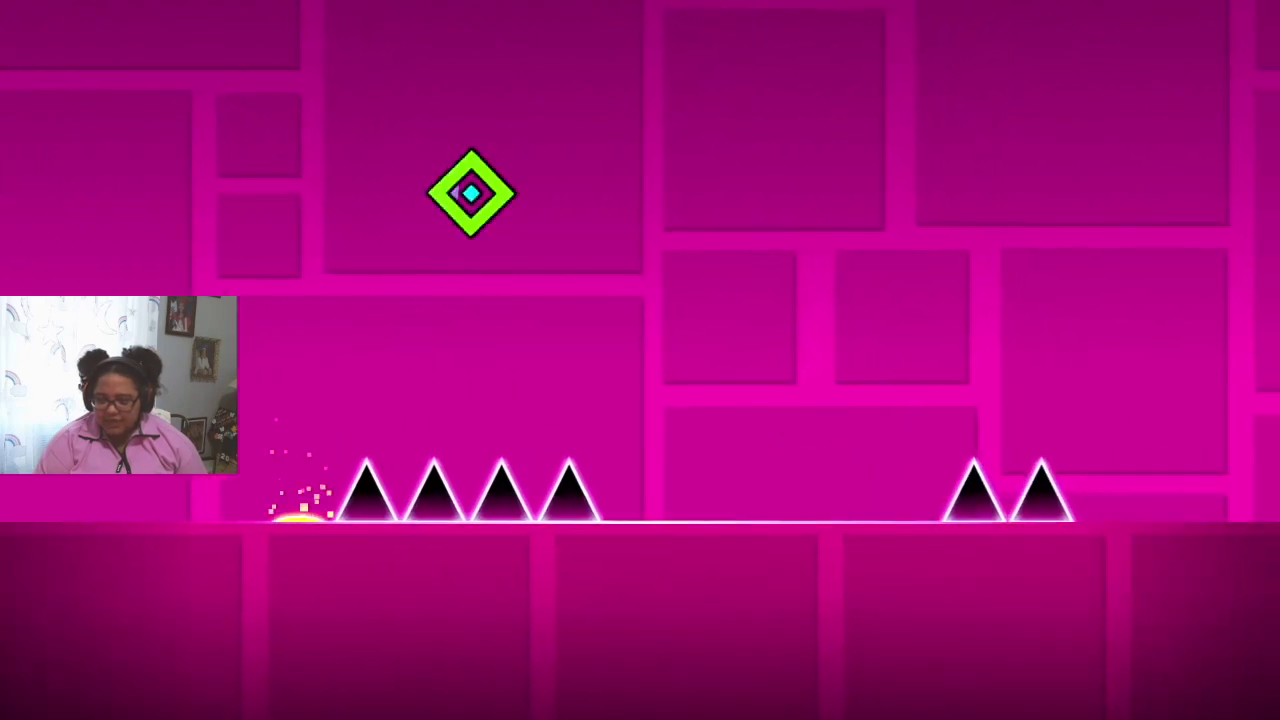
{"action": "key", "text": "space"}
{"action": "key", "text": "space"}
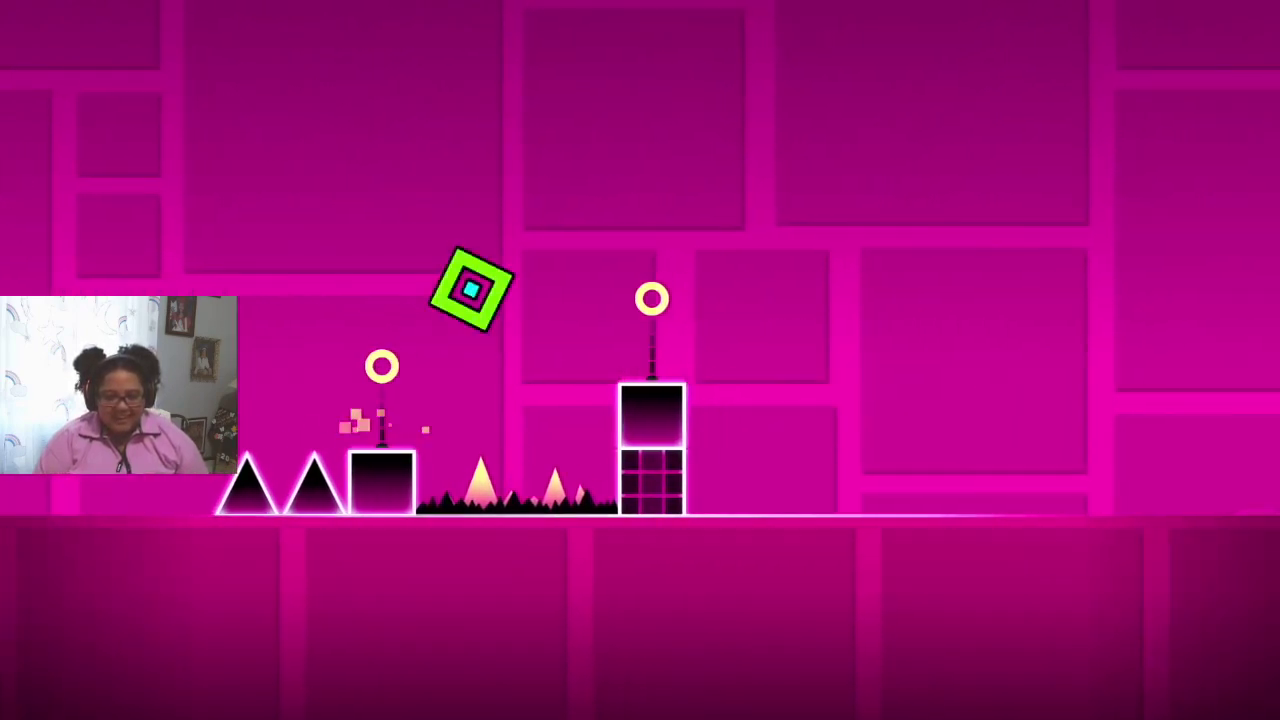
{"action": "key", "text": "space"}
{"action": "key", "text": "space"}
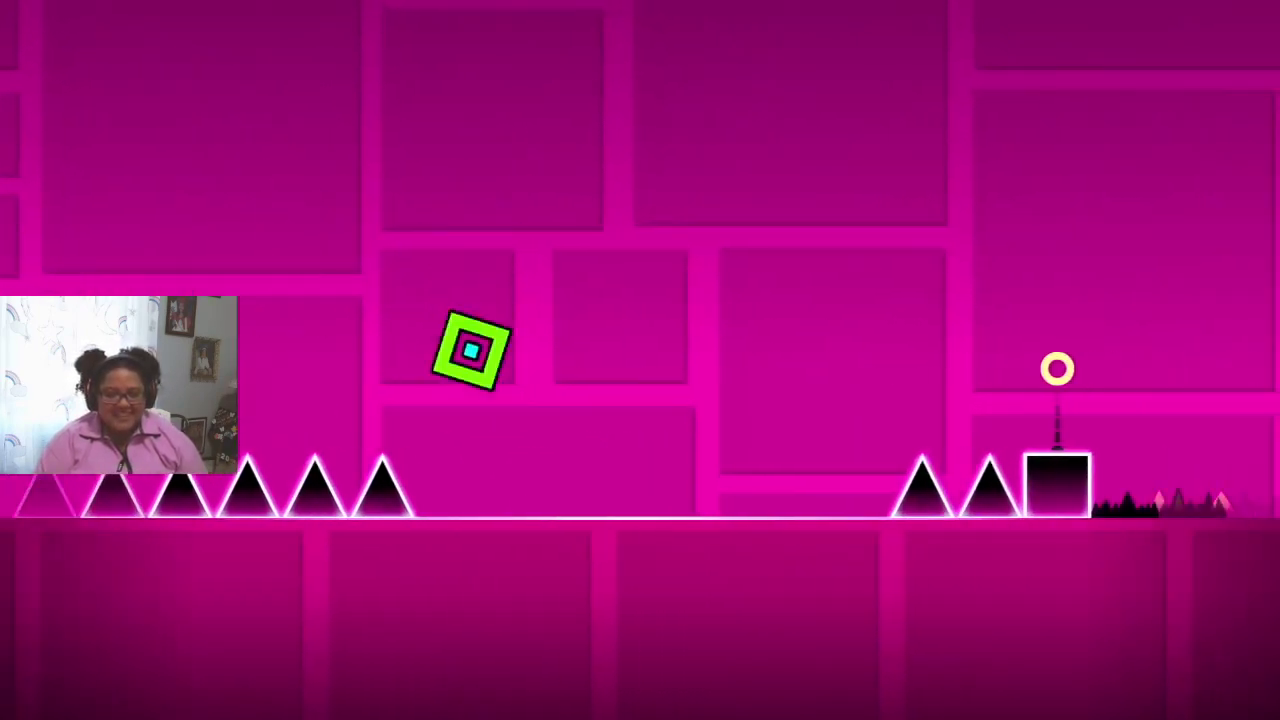
{"action": "key", "text": "space"}
{"action": "key", "text": "space"}
{"action": "key", "text": "space"}
{"action": "key", "text": "space"}
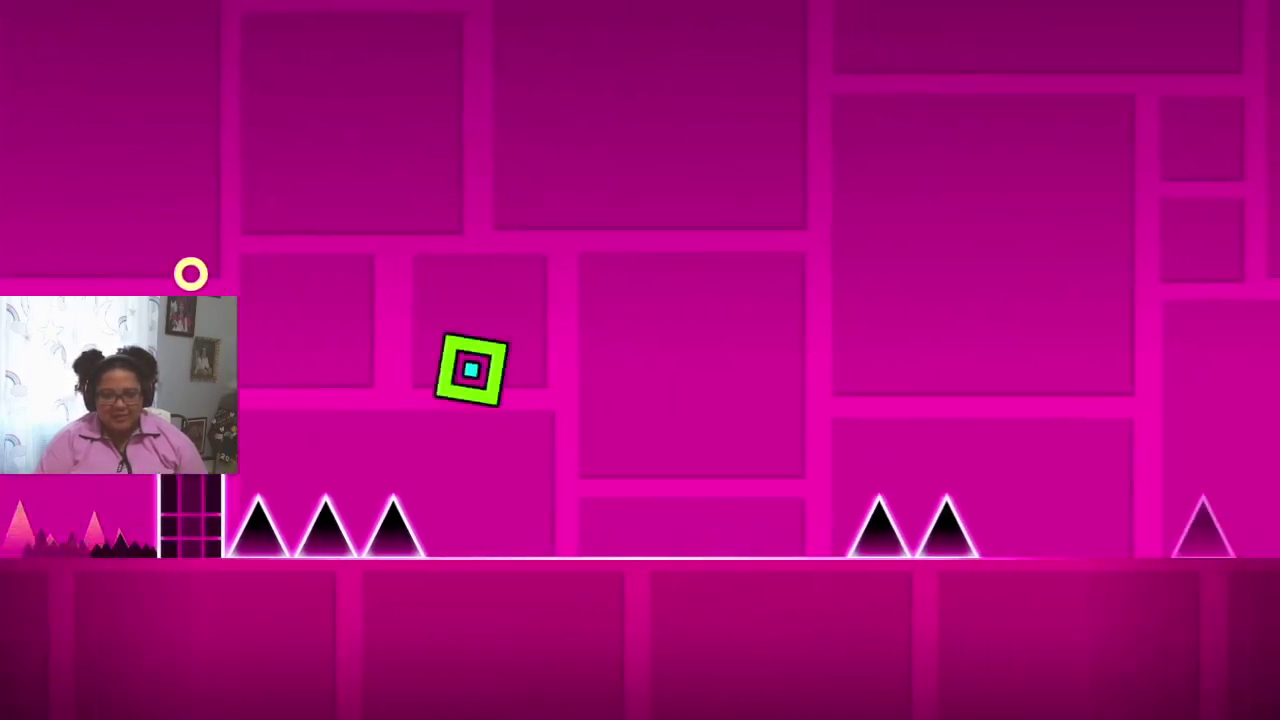
- Hop the orb pillars, cross the spike pit and floating platforms, and lift the new ship
{"action": "key", "text": "space"}
{"action": "key", "text": "space"}
{"action": "key", "text": "space"}
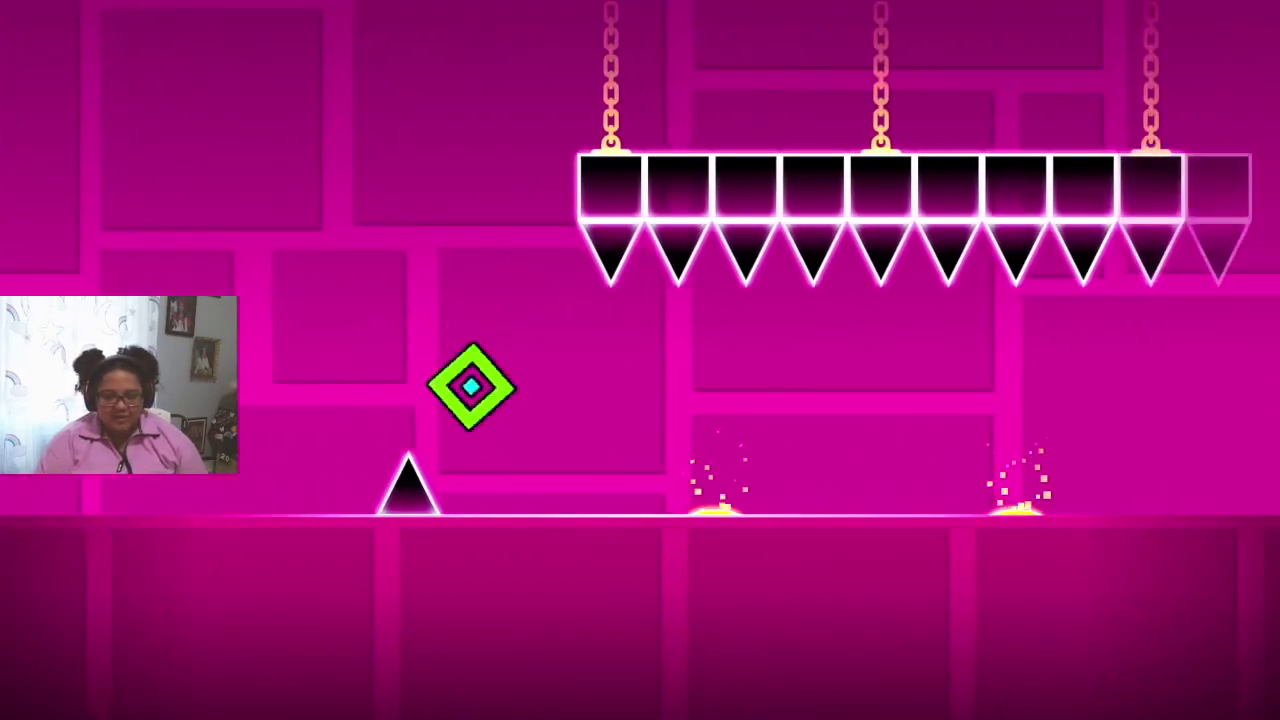
{"action": "key", "text": "space"}
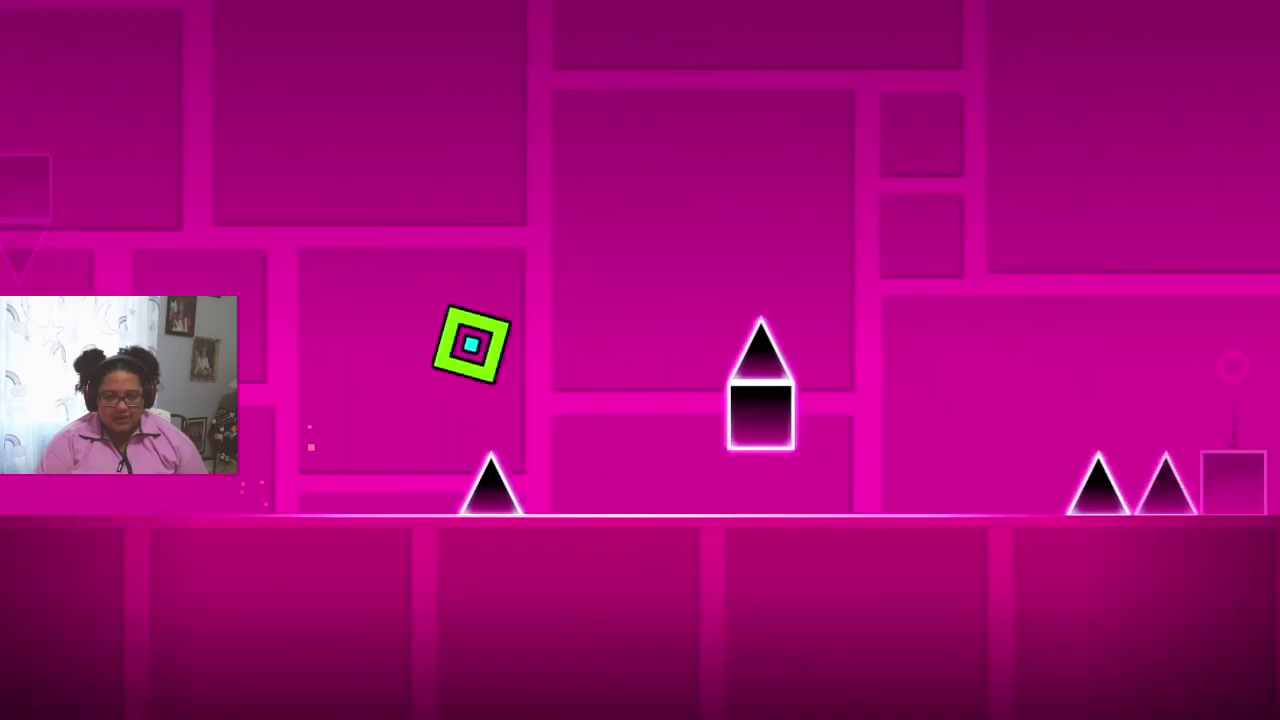
{"action": "key", "text": "space"}
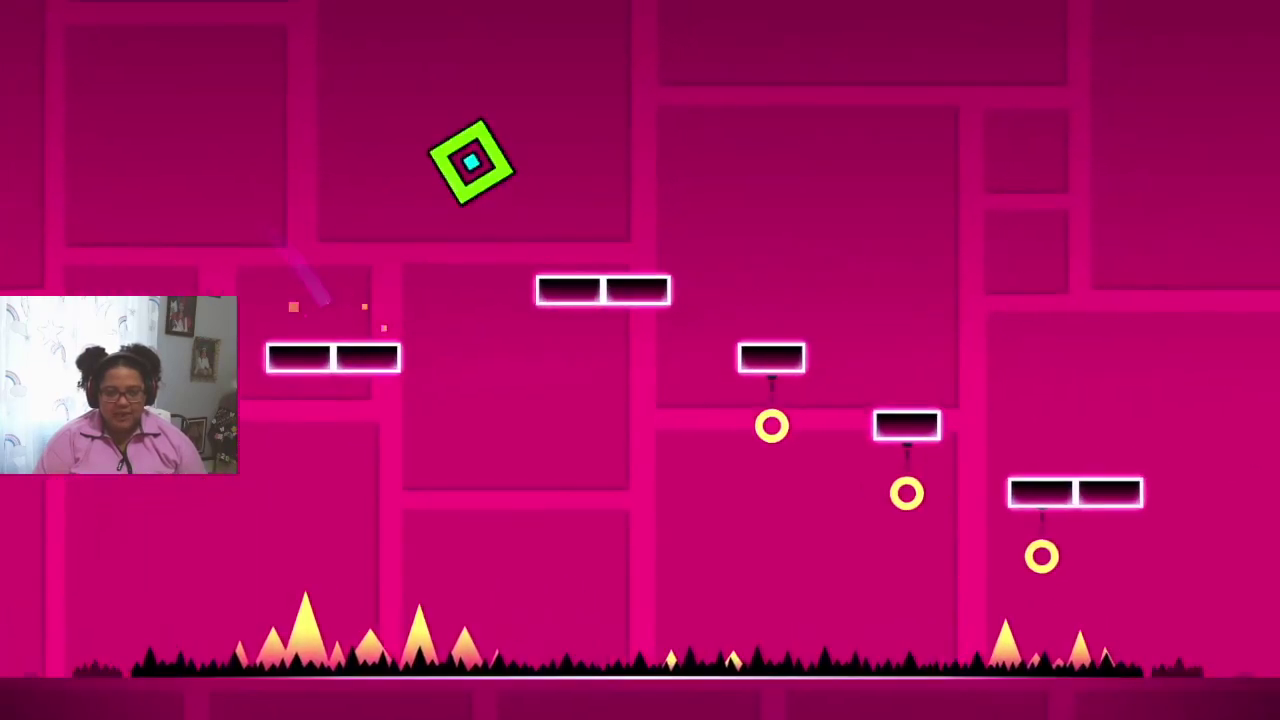
{"action": "key", "text": "space"}
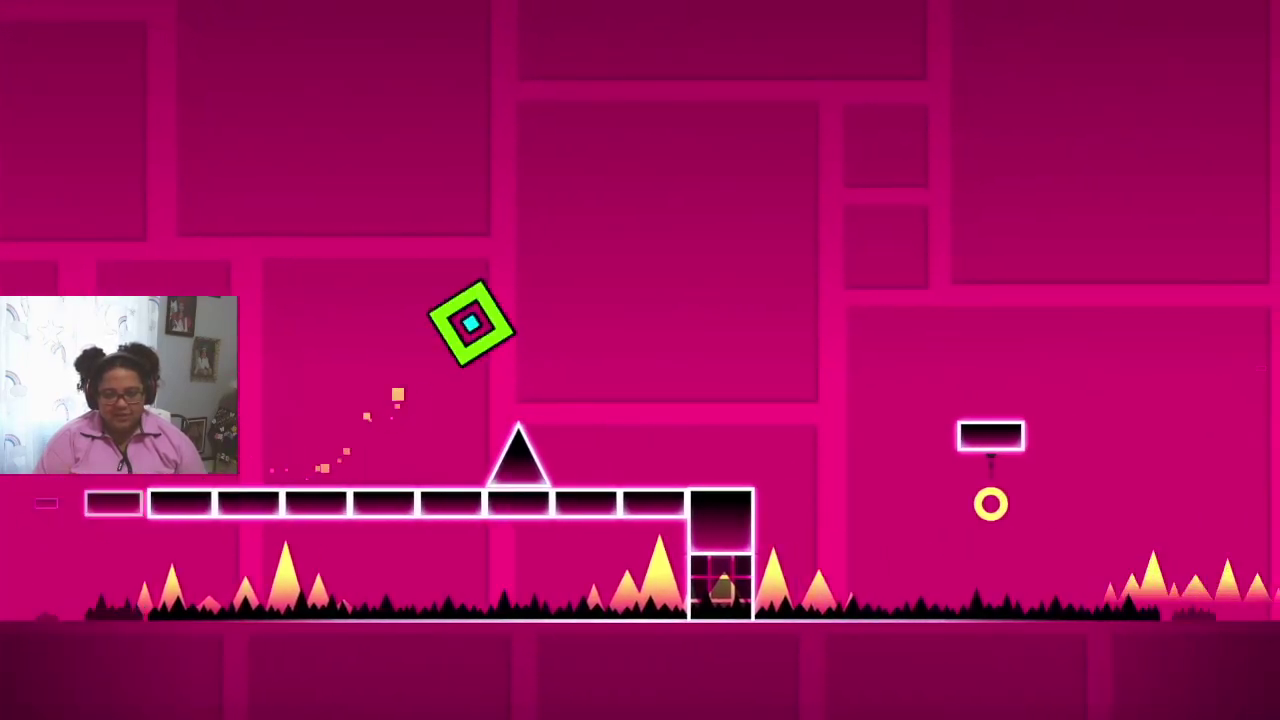
{"action": "key", "text": "space"}
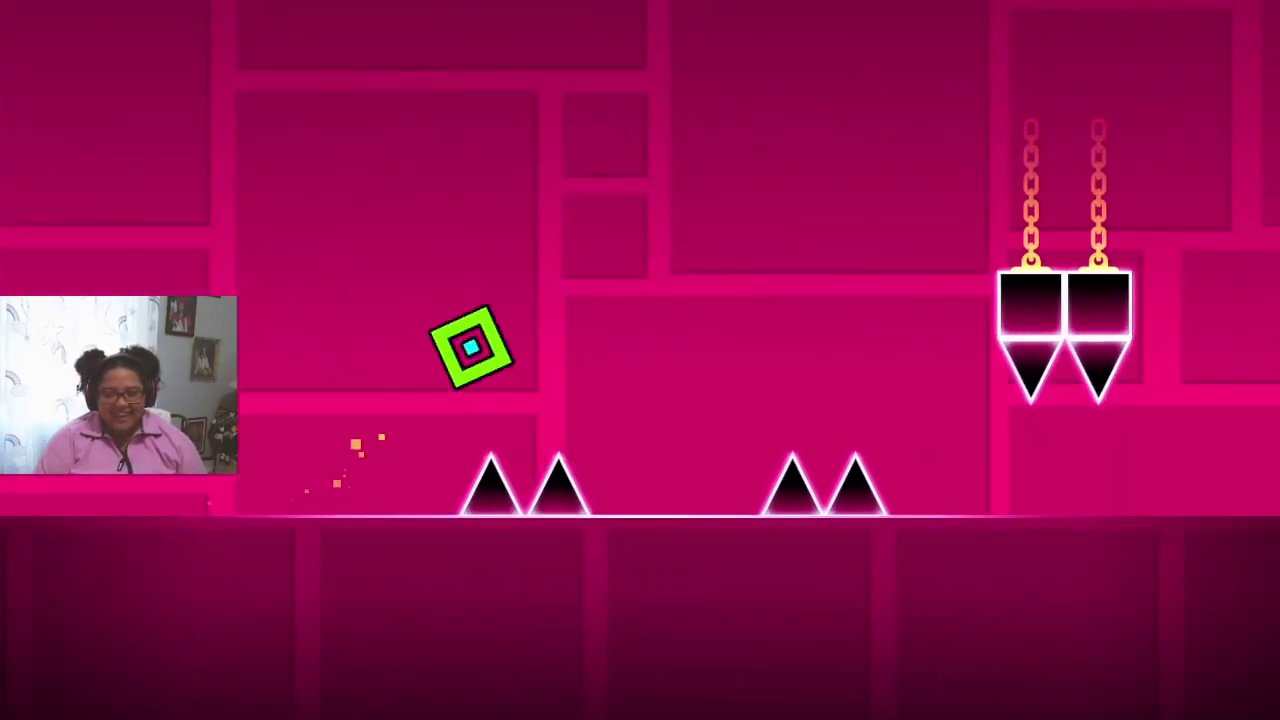
{"action": "key", "text": "space"}
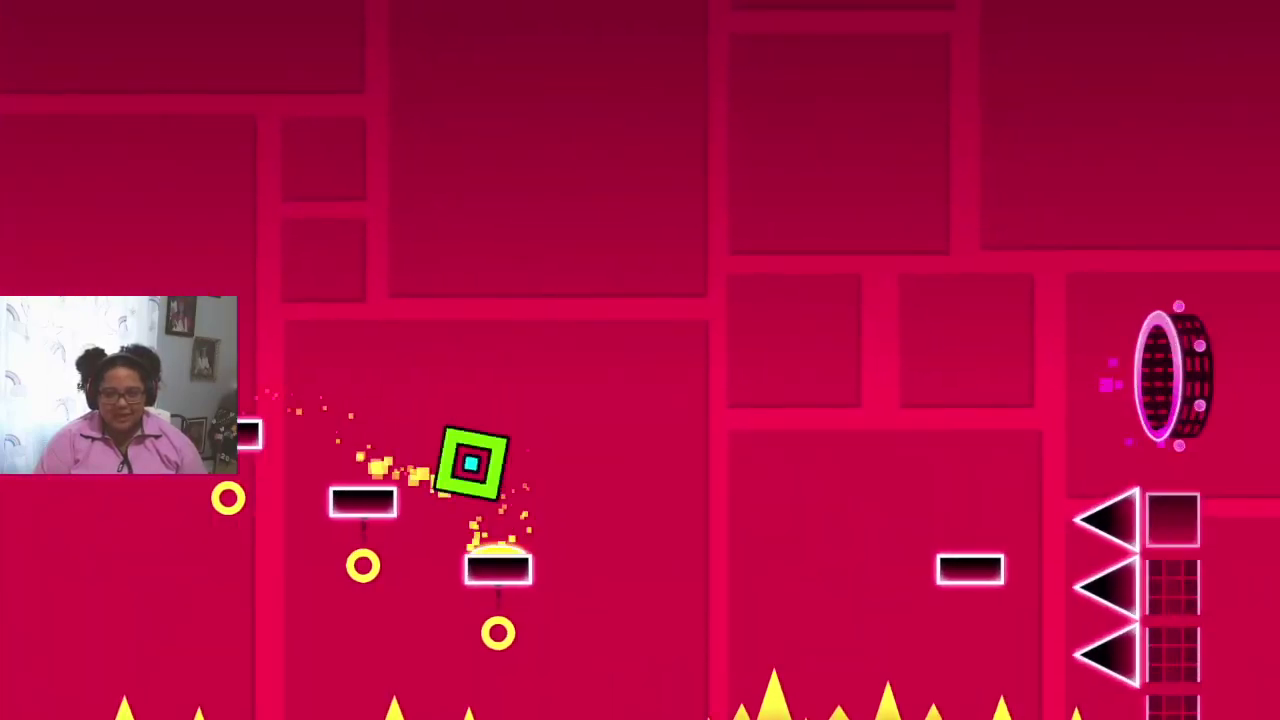
{"action": "key", "text": "space"}
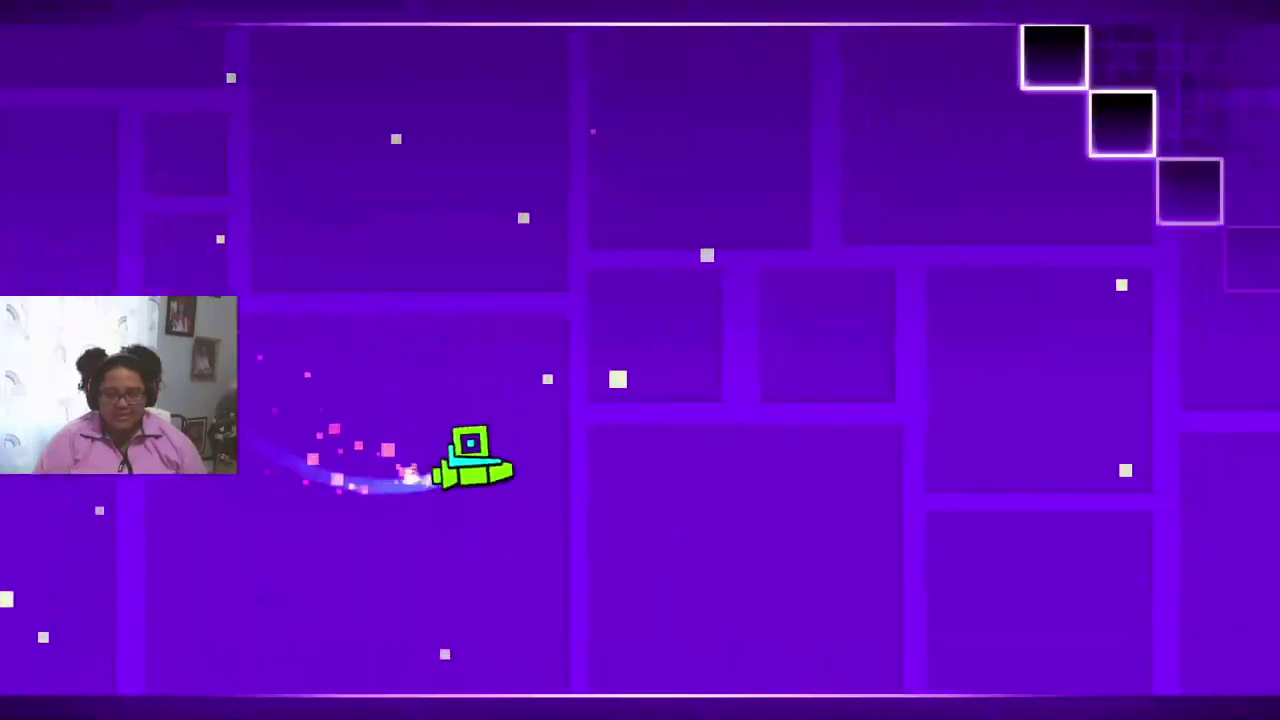
- Fly the ship over the block pyramid, staircases and hill, through the spiked corridor, to cube form
{"action": "key", "text": "space"}
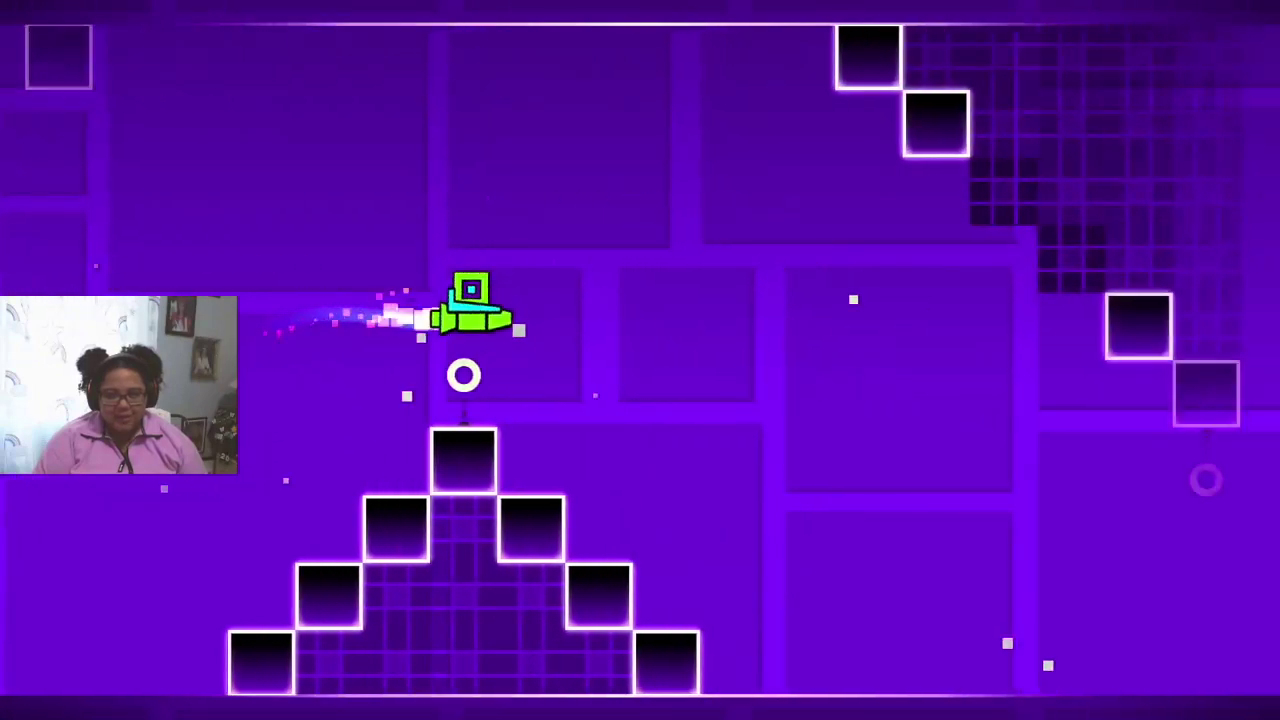
{"action": "key", "text": "space"}
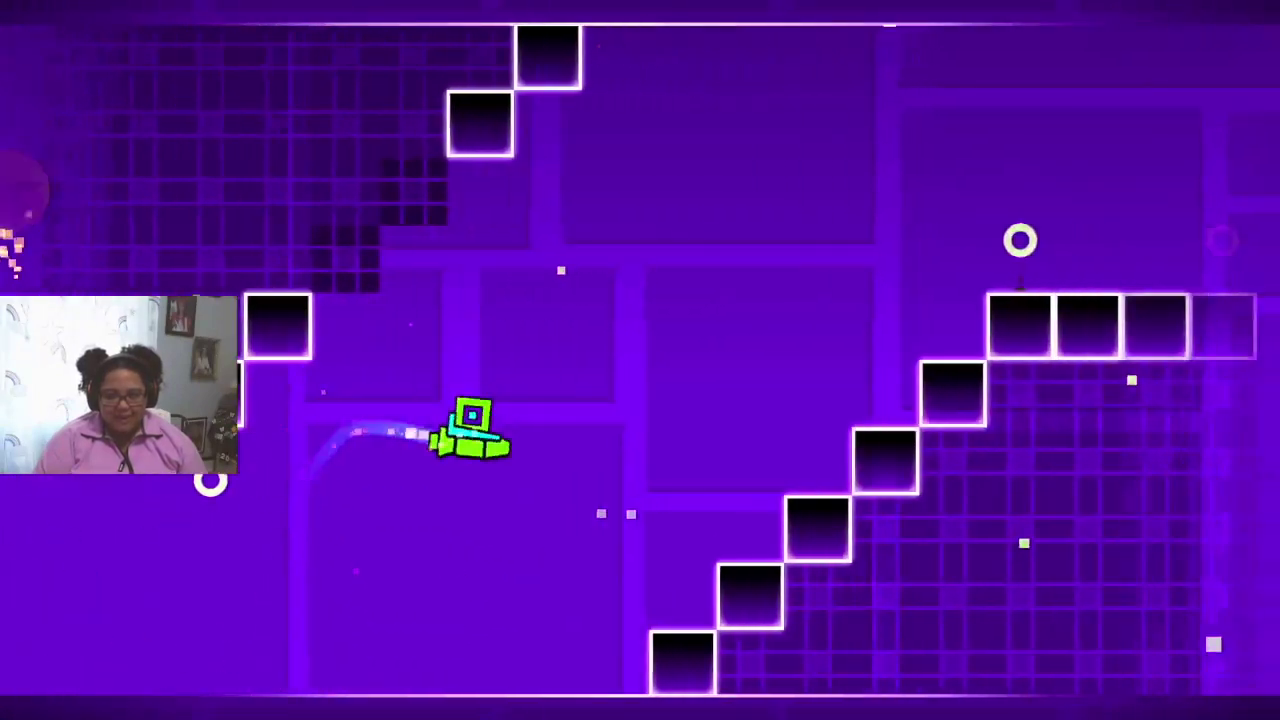
{"action": "key", "text": "space"}
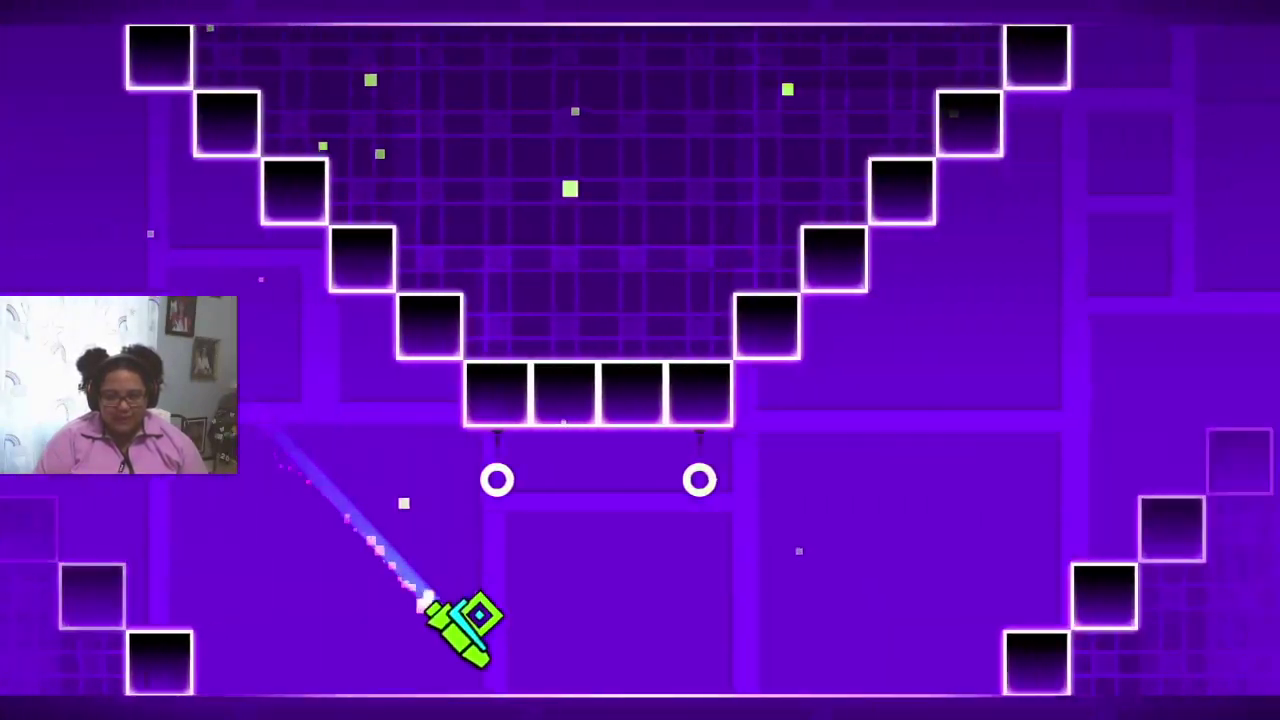
{"action": "key", "text": "space"}
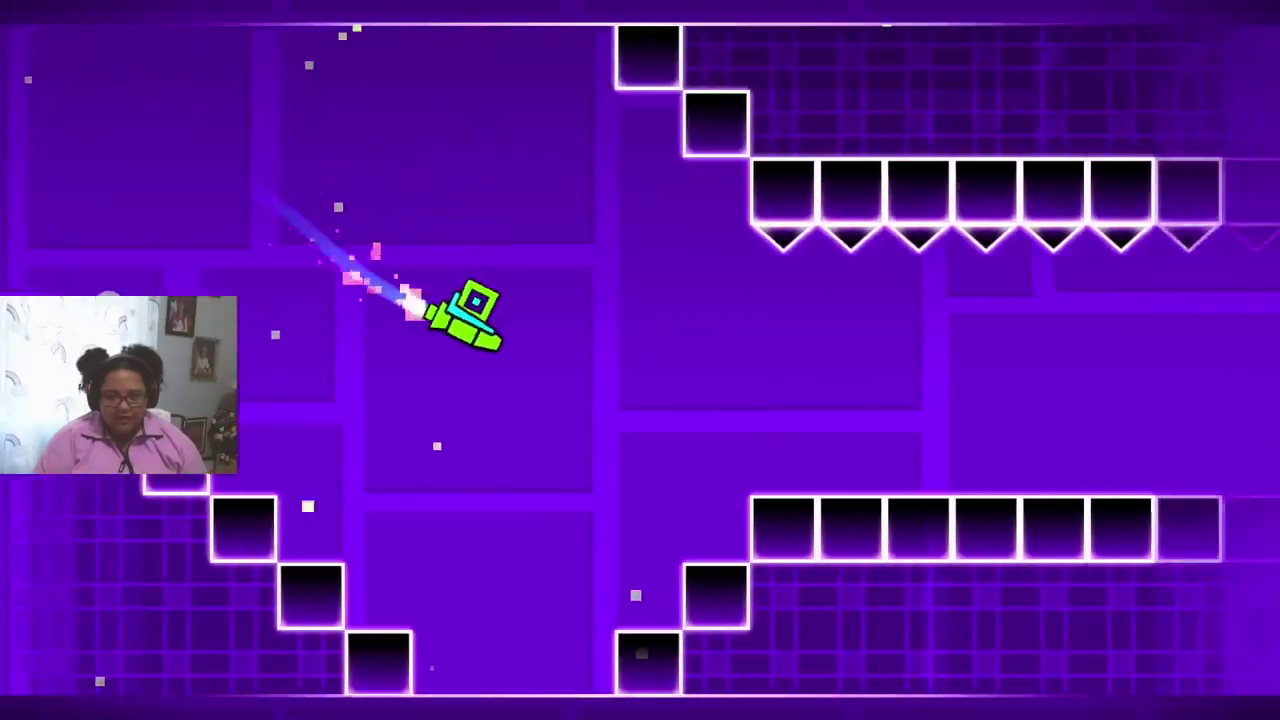
{"action": "key", "text": "space"}
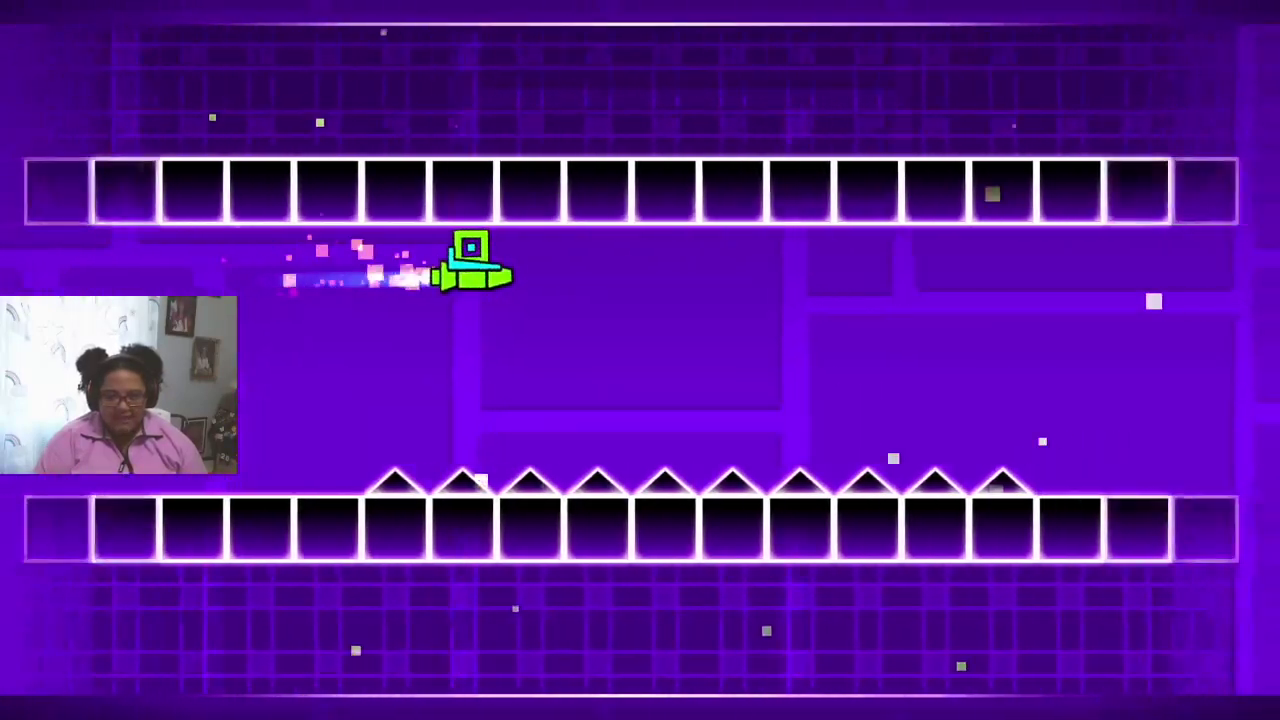
{"action": "key", "text": "space"}
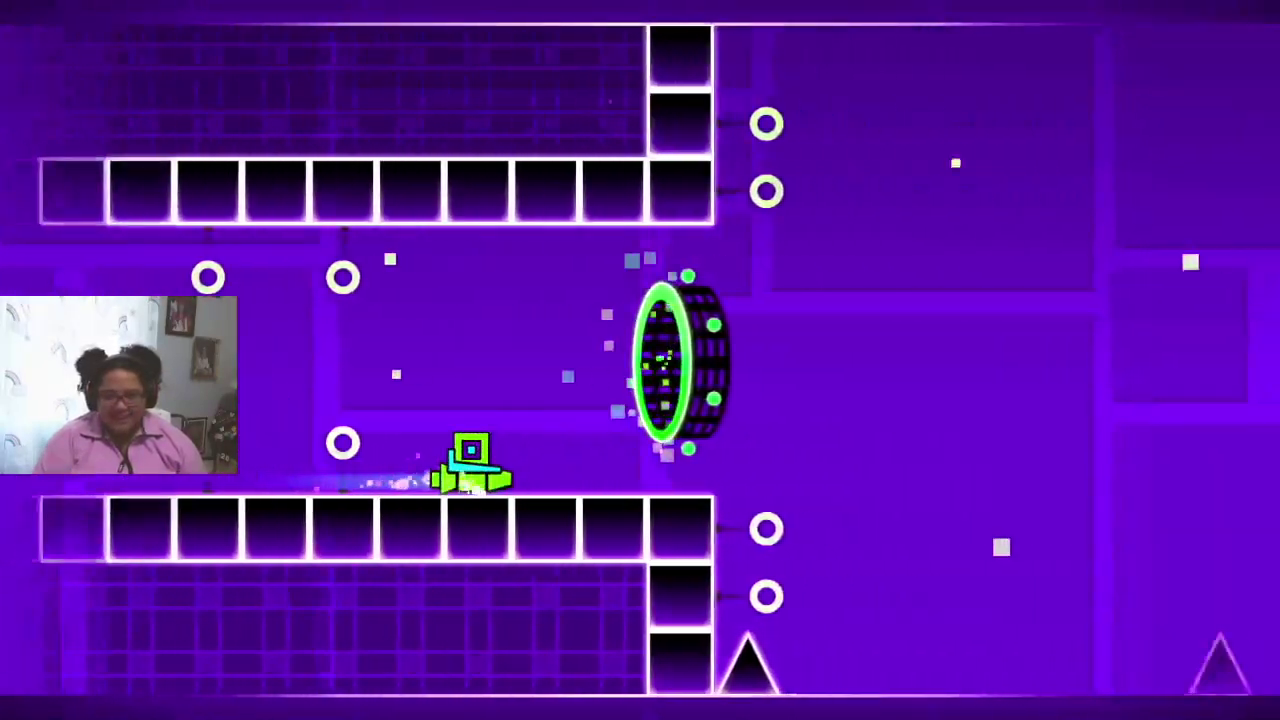
{"action": "key", "text": "space"}
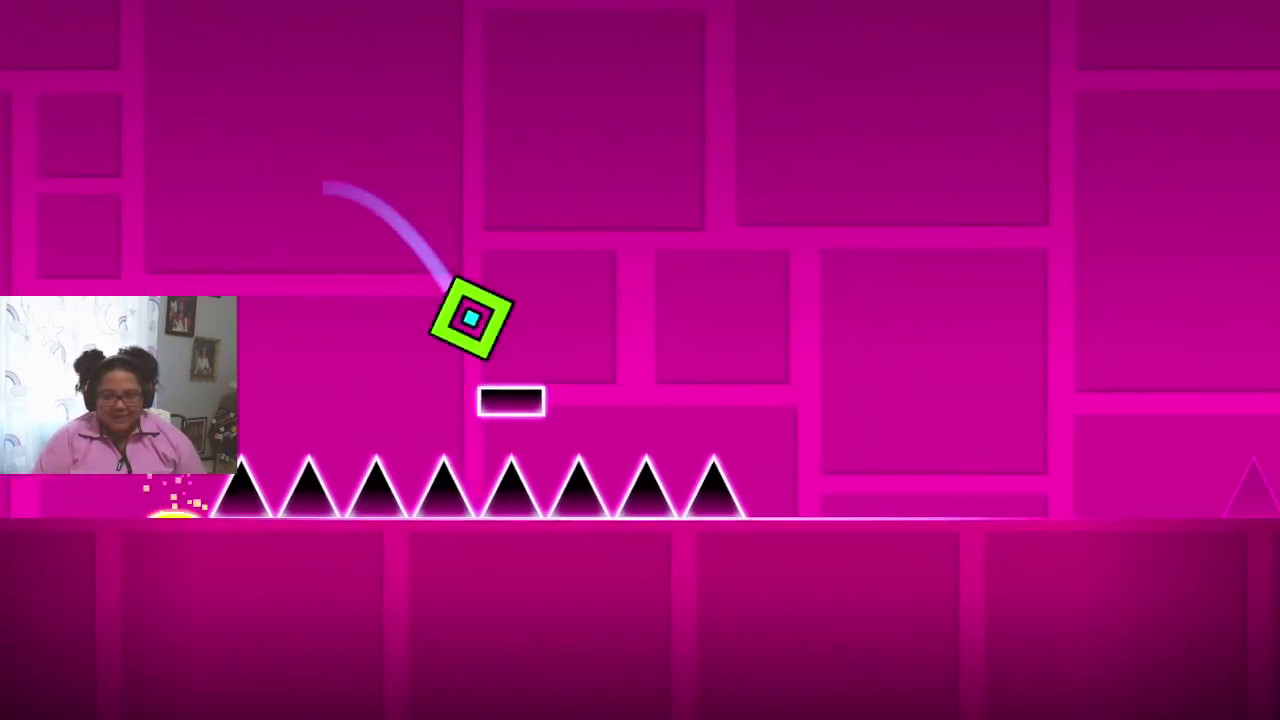
- Jump the cube across the platforms above the spikes
{"action": "left_click", "coordinate": [640, 360]}
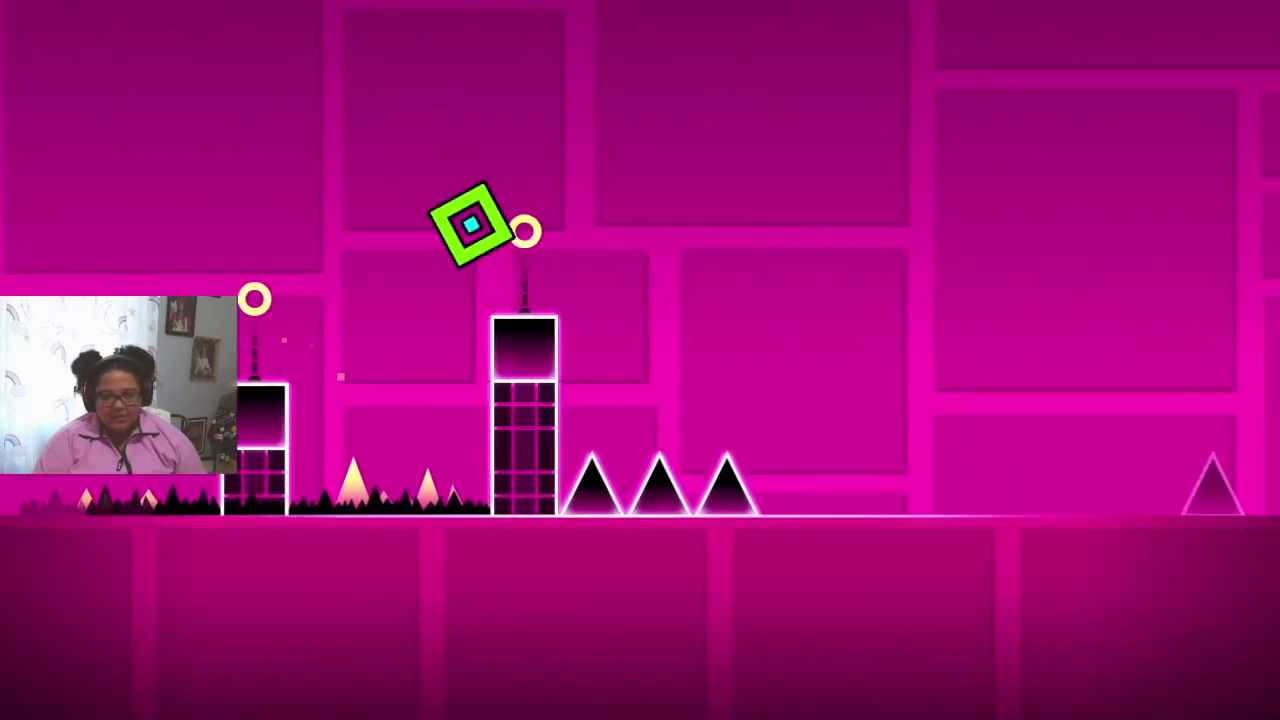